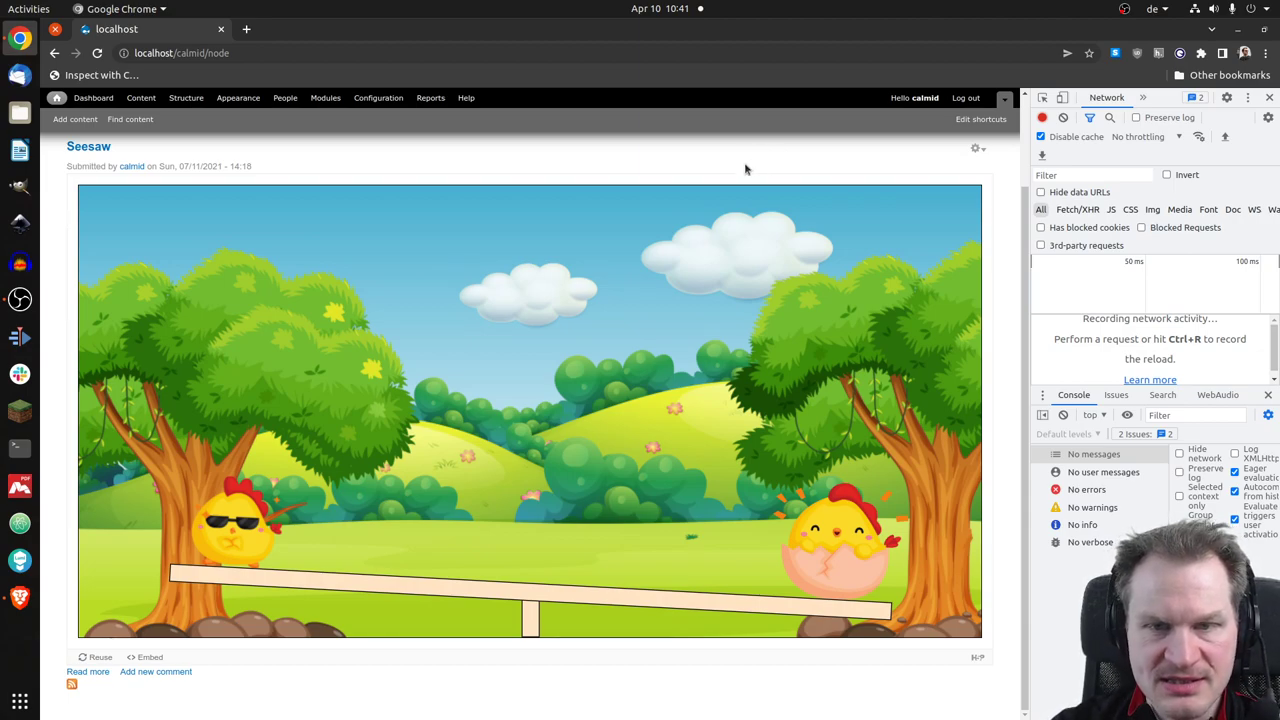
Reload the page and move the eggshell chick inward along the plank, close to the pivot, to balance the seesaw
key("ctrl+r")
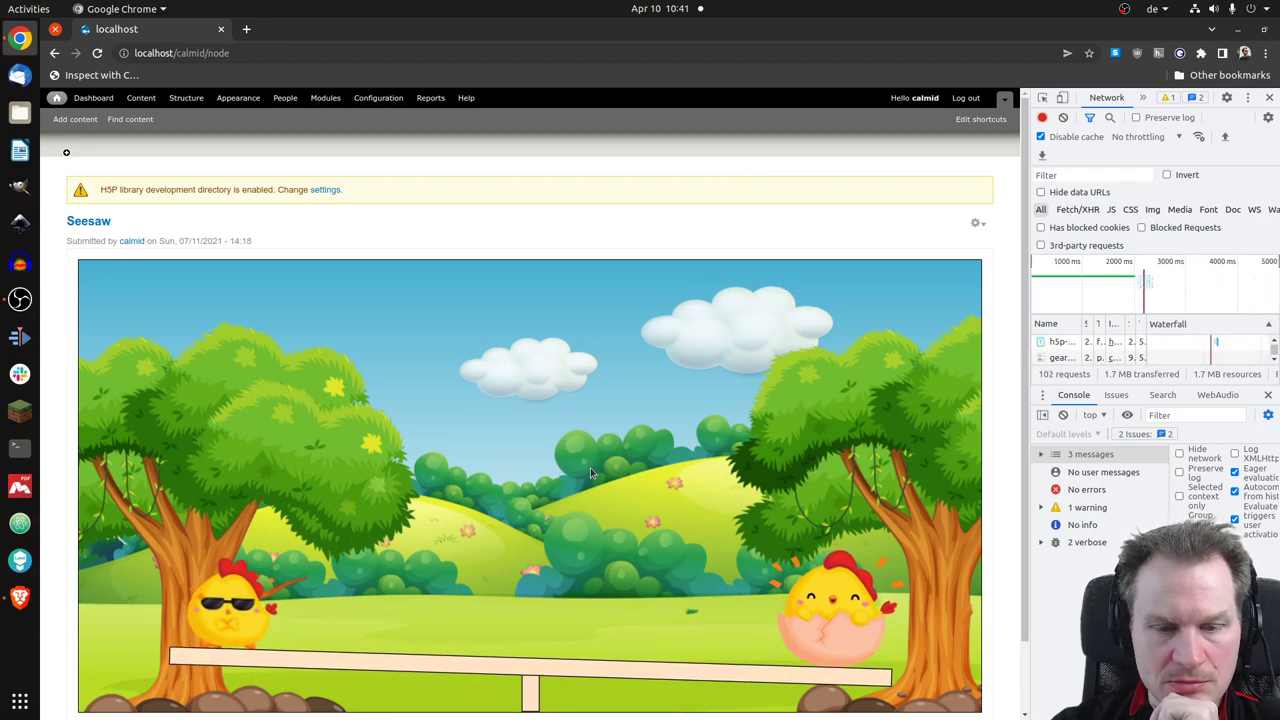
left_click_drag(841, 620, 662, 595)
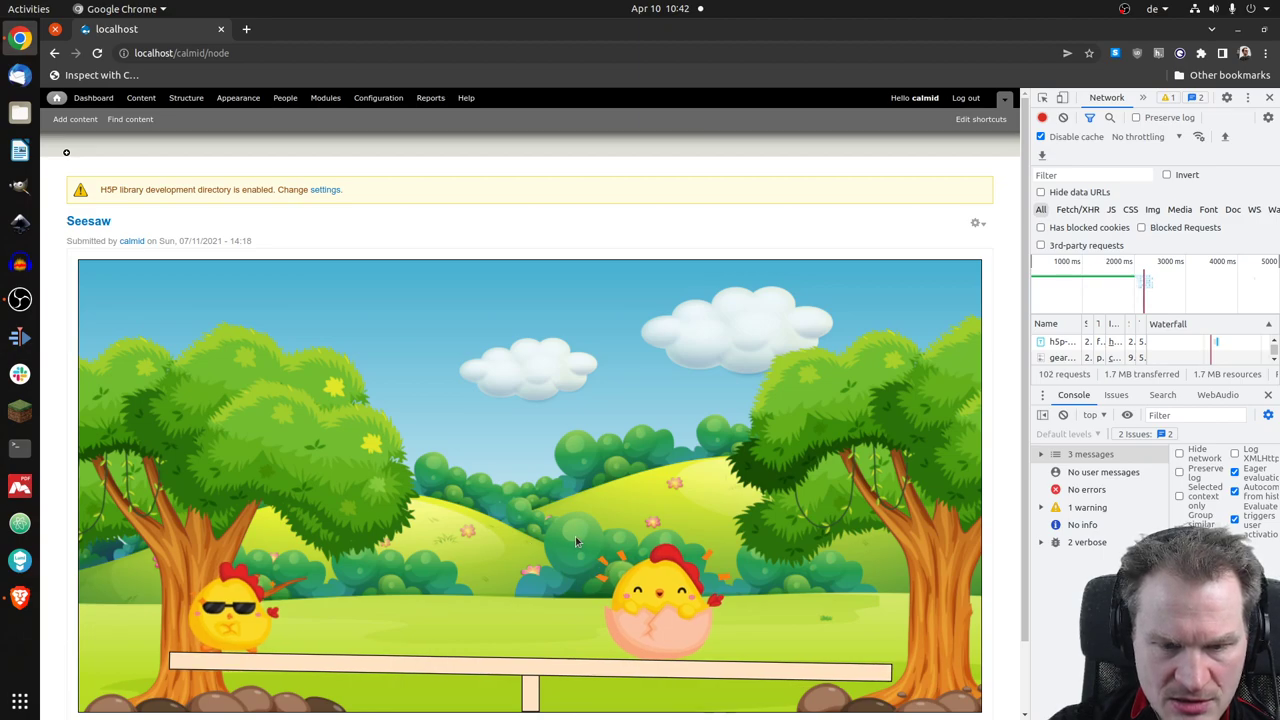
left_click_drag(646, 594, 612, 598)
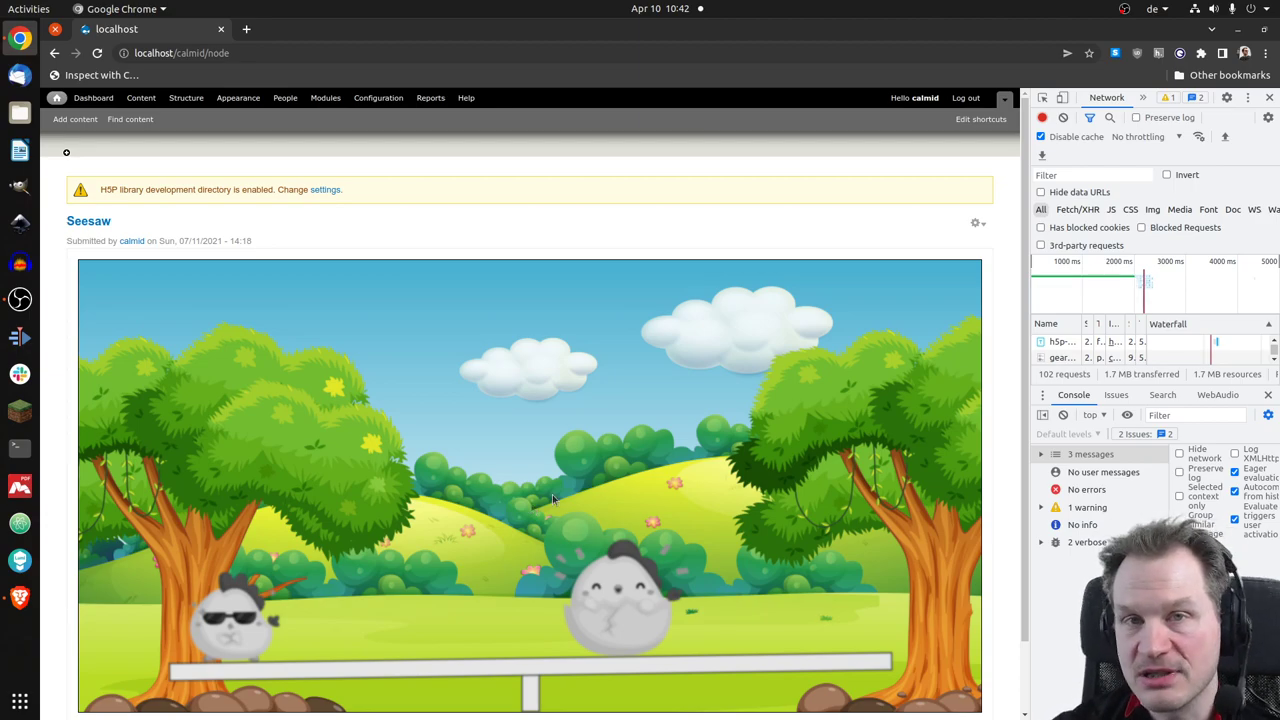
Open the Seesaw content for editing
scroll(577, 420, "down", 1)
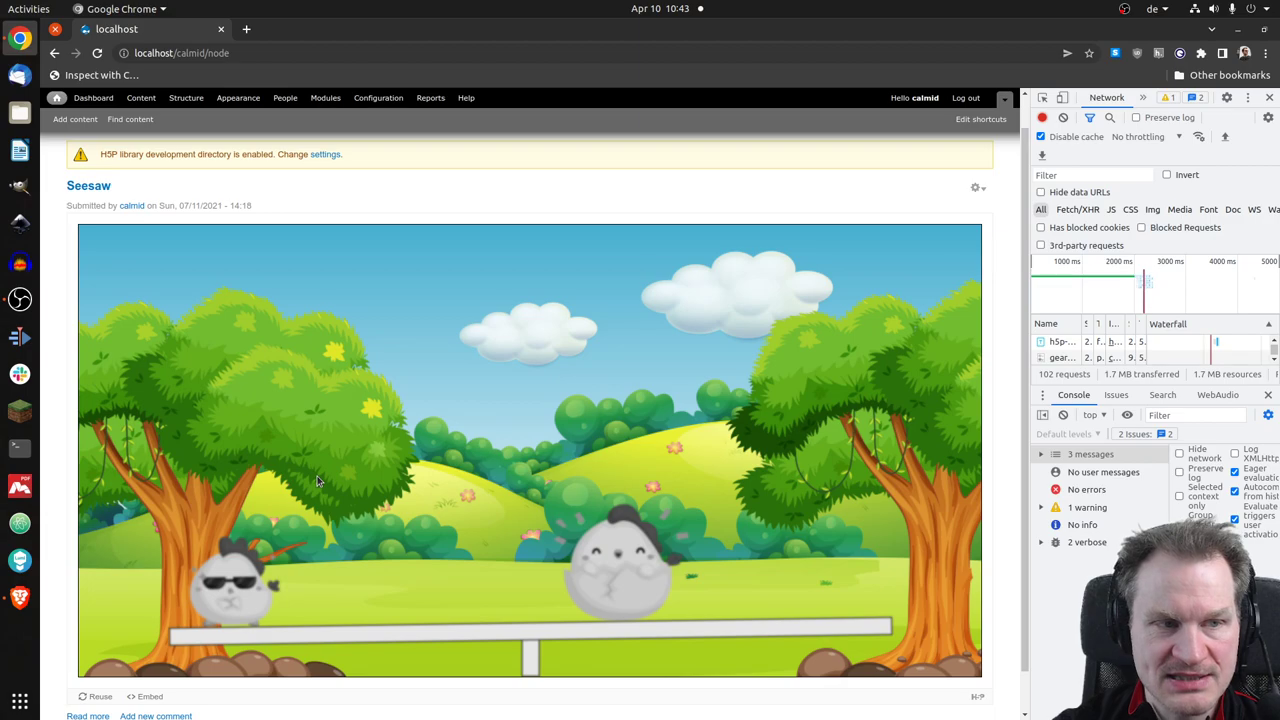
left_click(980, 188)
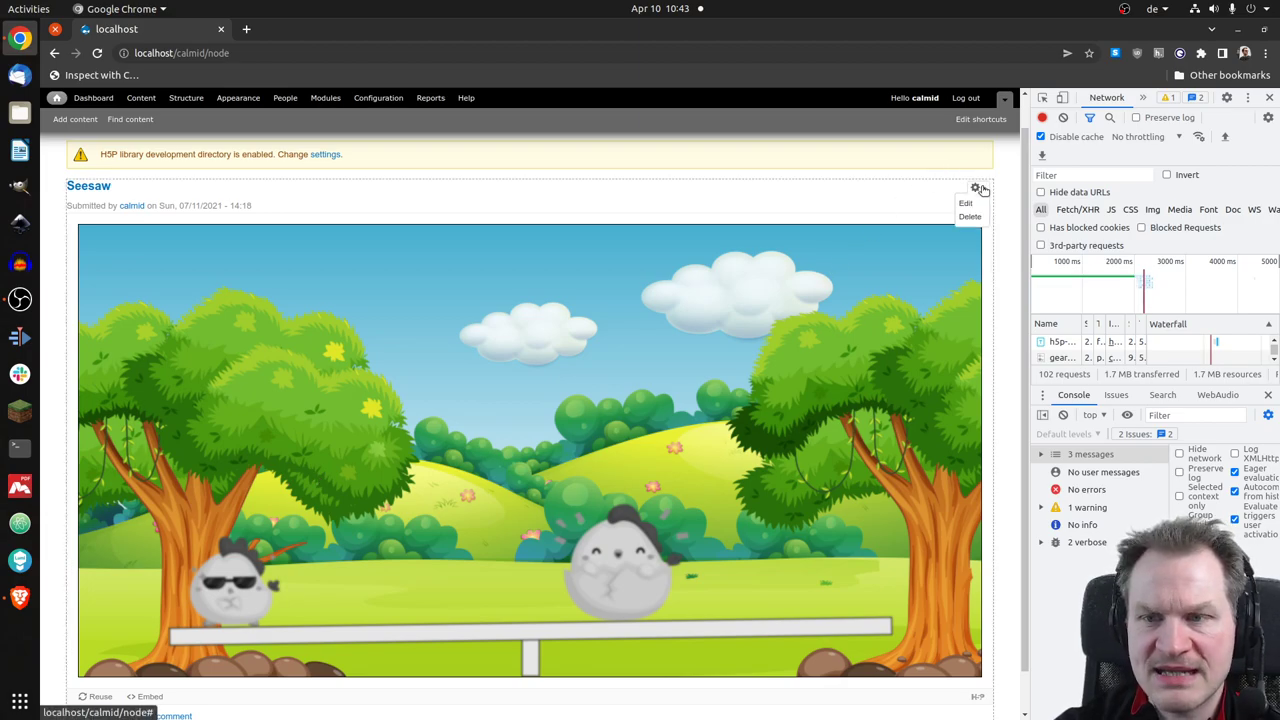
left_click(966, 203)
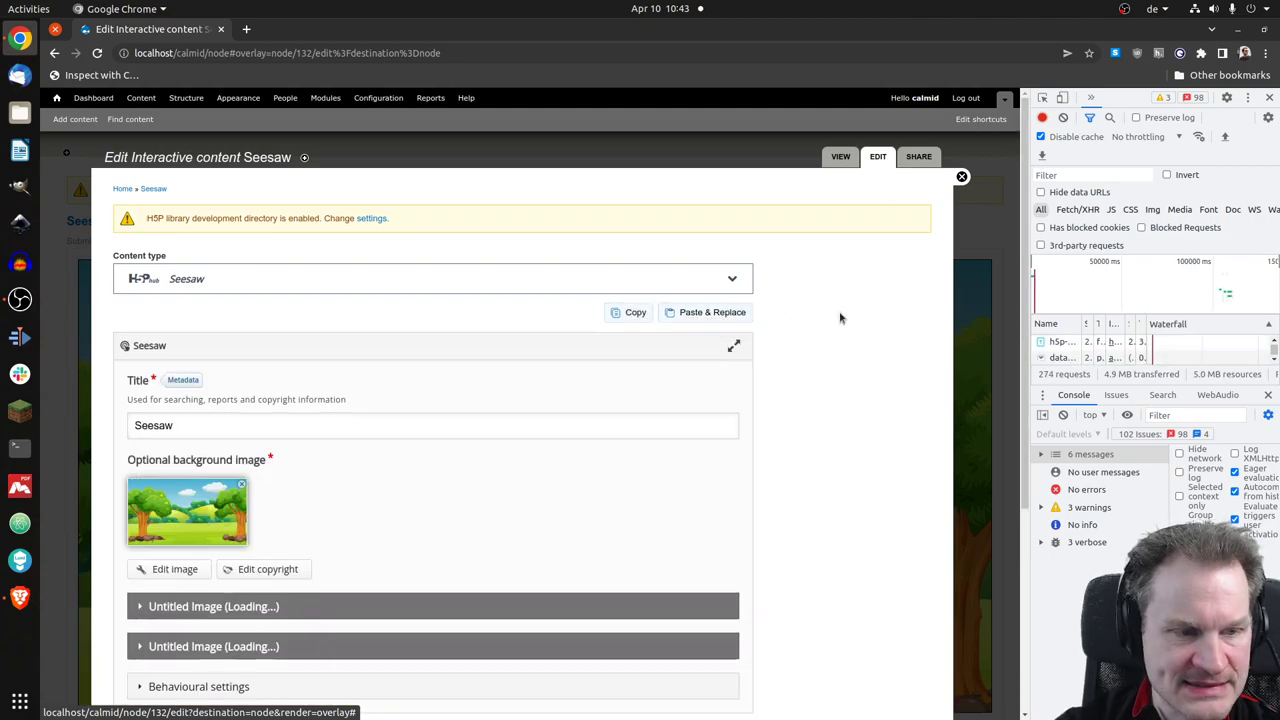
Expand the first image item and set the sunglasses chick's alternative text to "cool chicken"
scroll(840, 318, "down", 2)
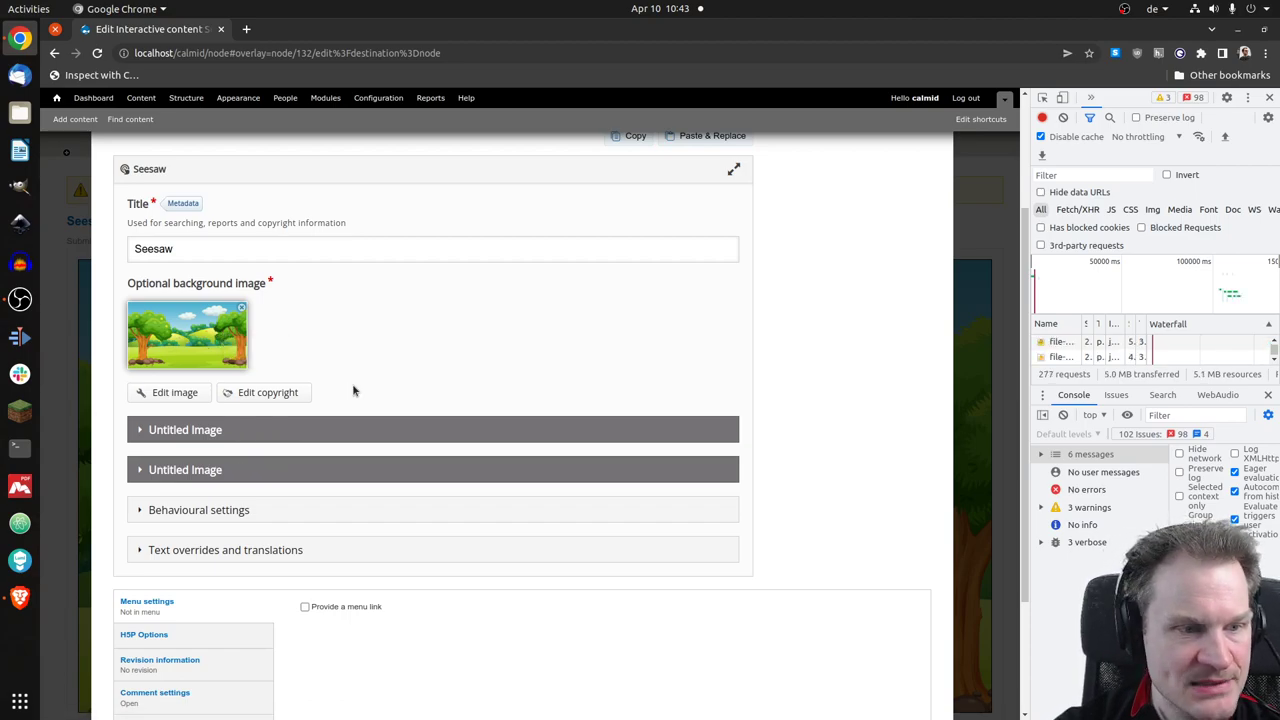
left_click(234, 429)
scroll(328, 408, "down", 4)
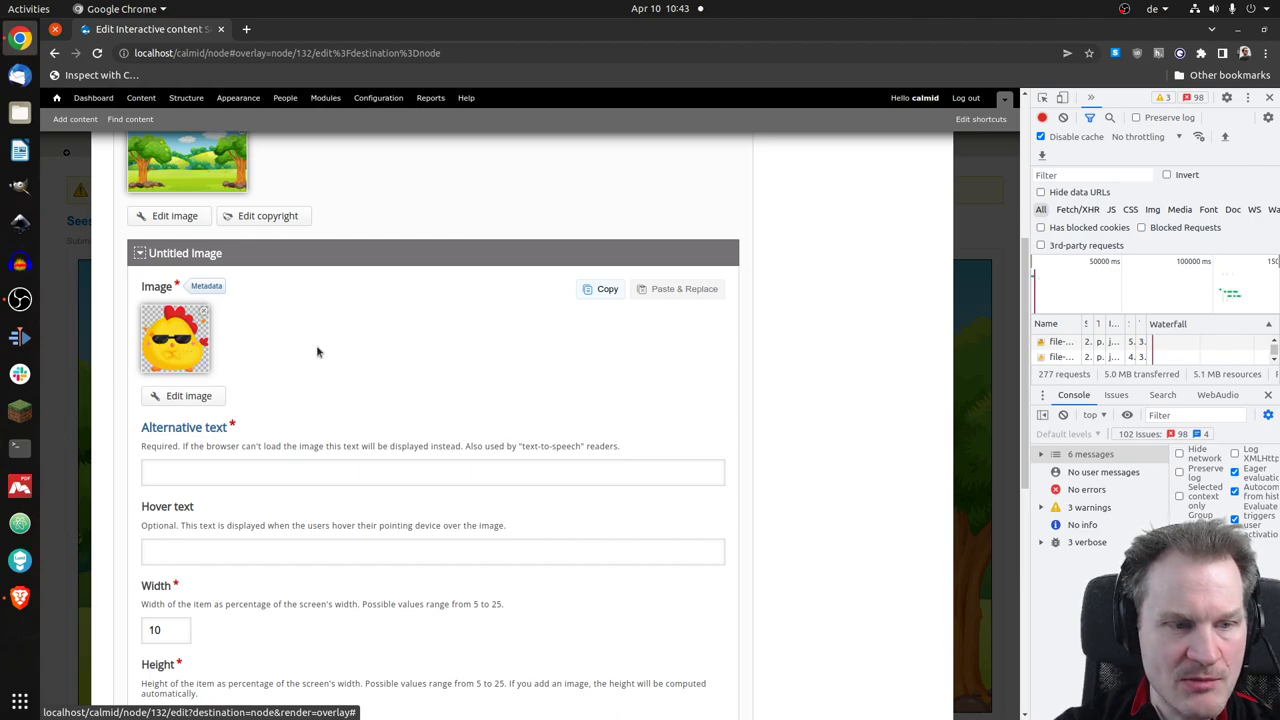
scroll(317, 351, "down", 3)
scroll(309, 300, "down", 2)
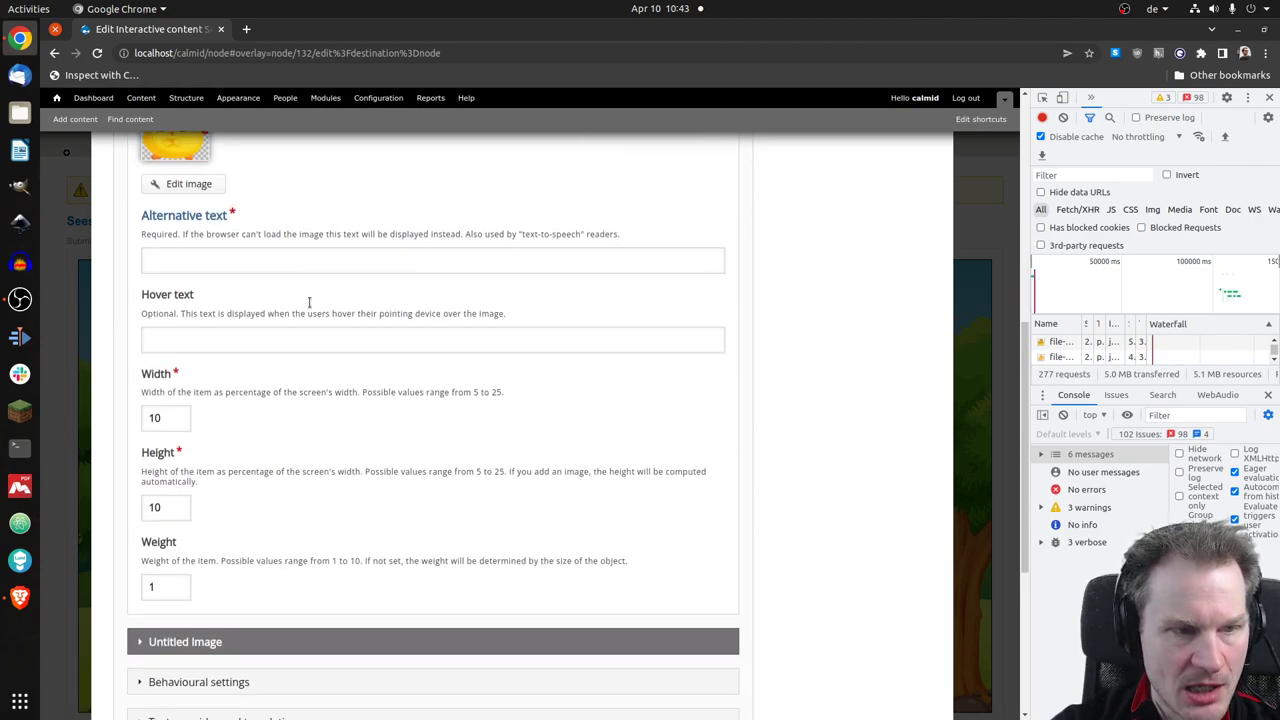
left_click(356, 263)
type("cool ")
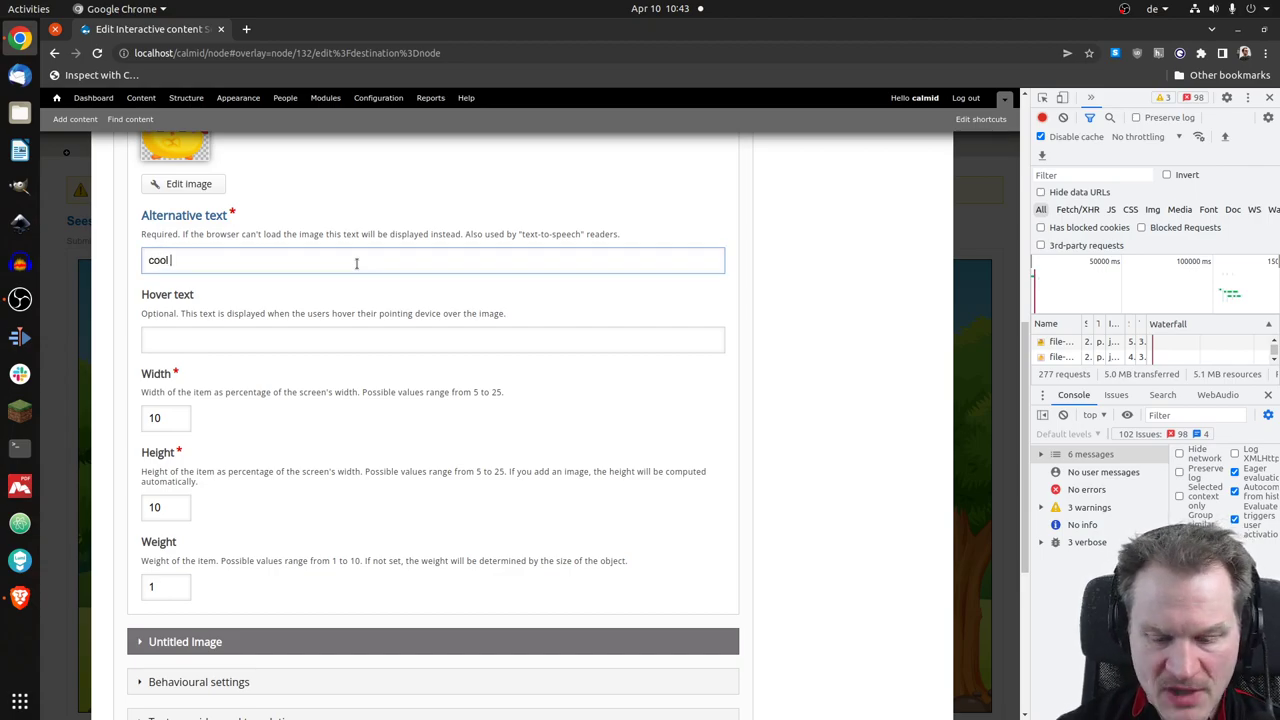
type("chicken")
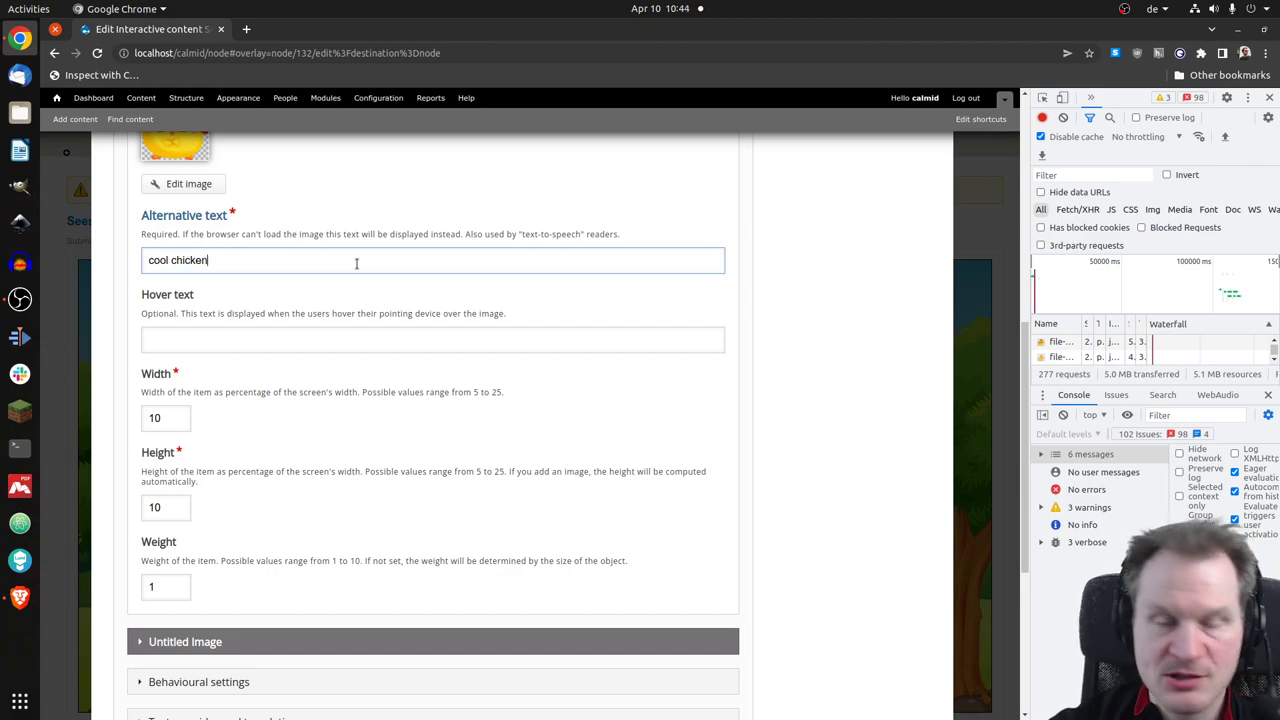
Expand the second image item and set the eggshell chick's alternative text to "cute chicken"
scroll(325, 290, "down", 1)
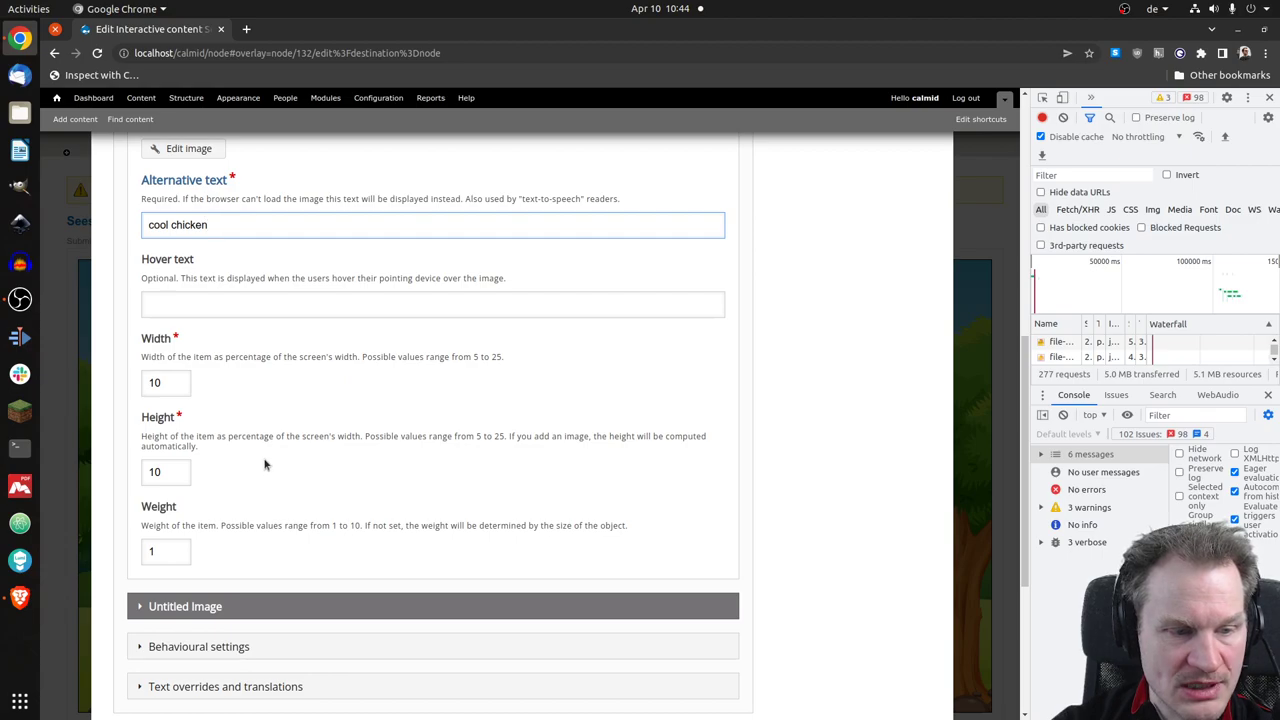
left_click(211, 600)
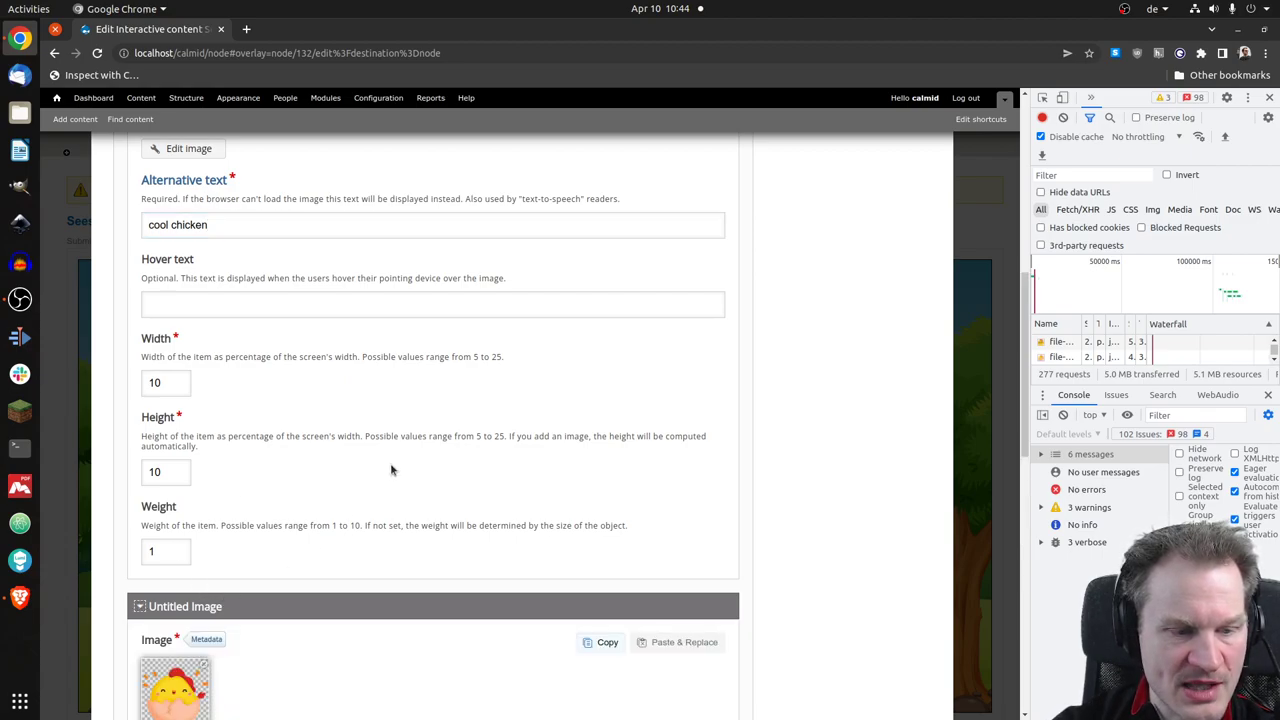
scroll(391, 470, "down", 5)
left_click(433, 578)
type("c")
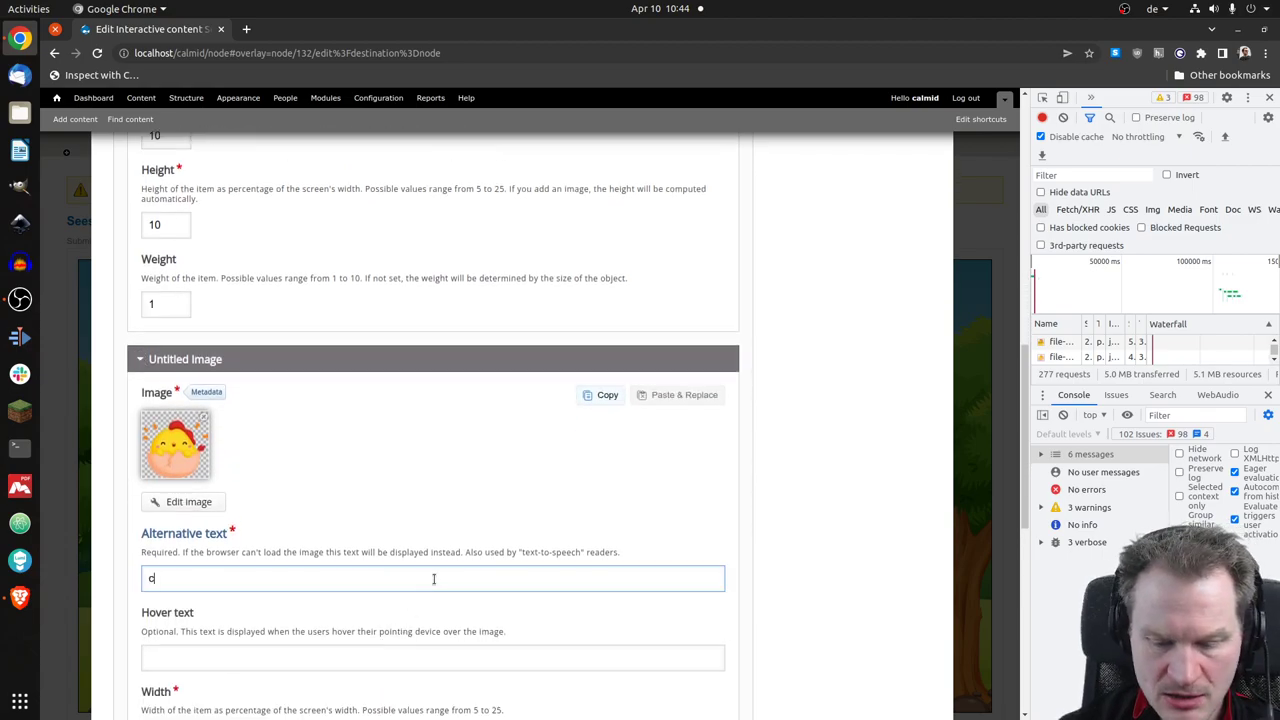
type("ute cgh")
key("BackSpace")
key("BackSpace")
type("h")
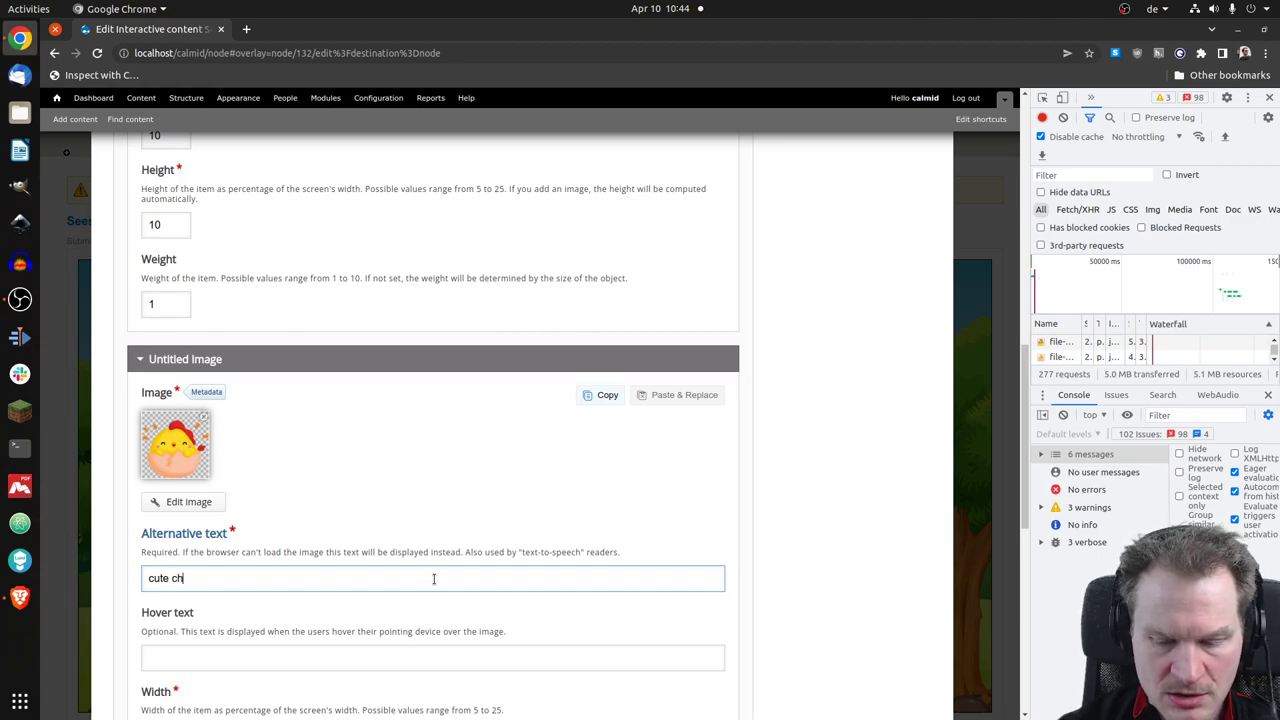
type("icken")
scroll(340, 356, "down", 1)
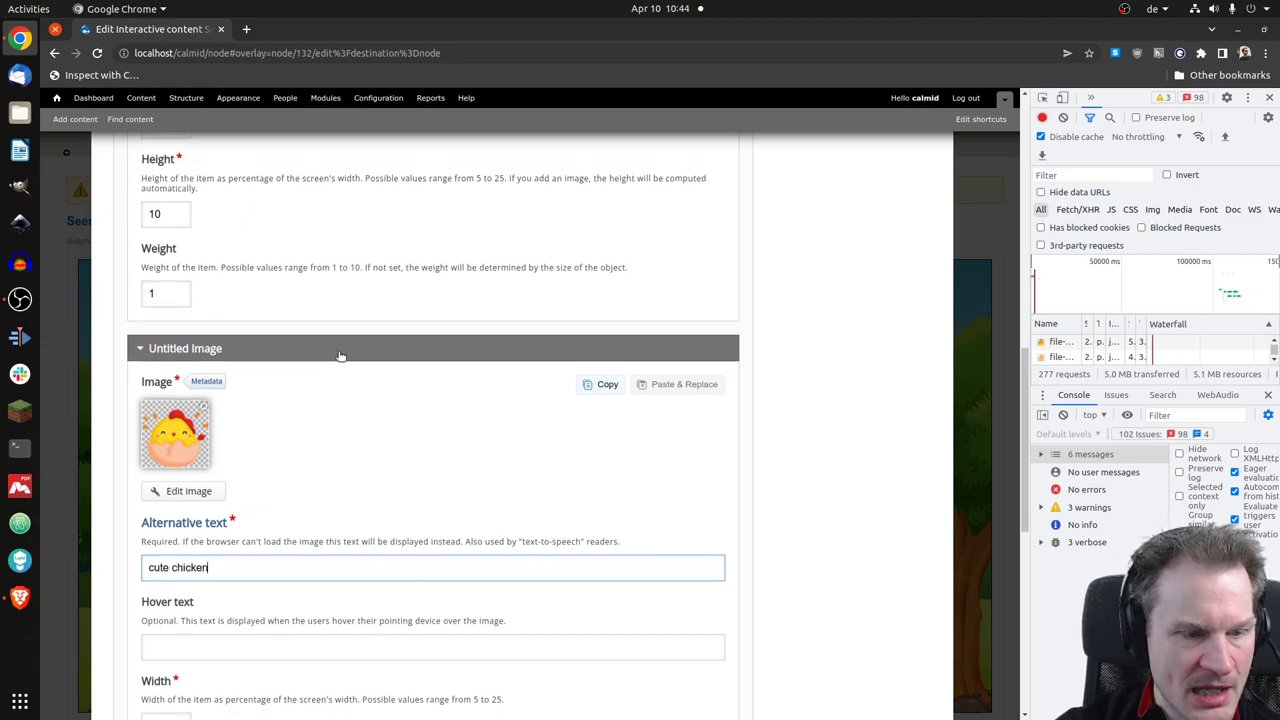
Set the eggshell chick's weight to 6
scroll(330, 360, "down", 4)
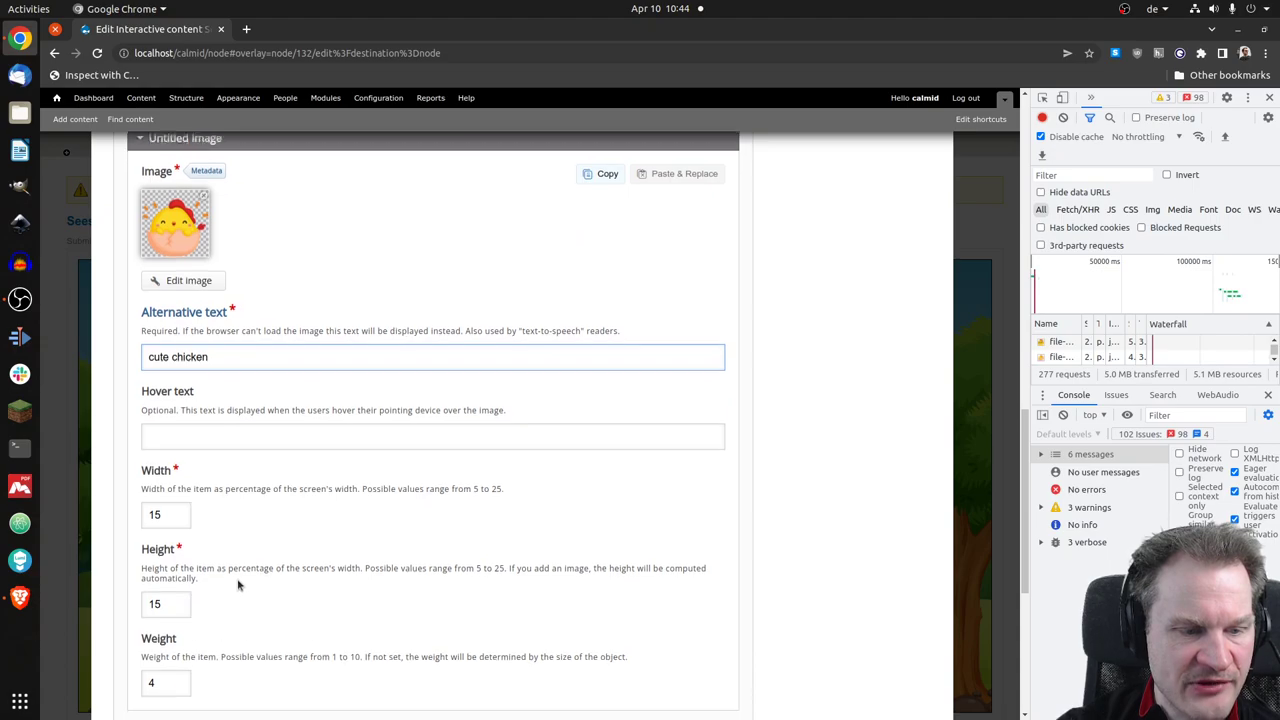
scroll(238, 585, "down", 1)
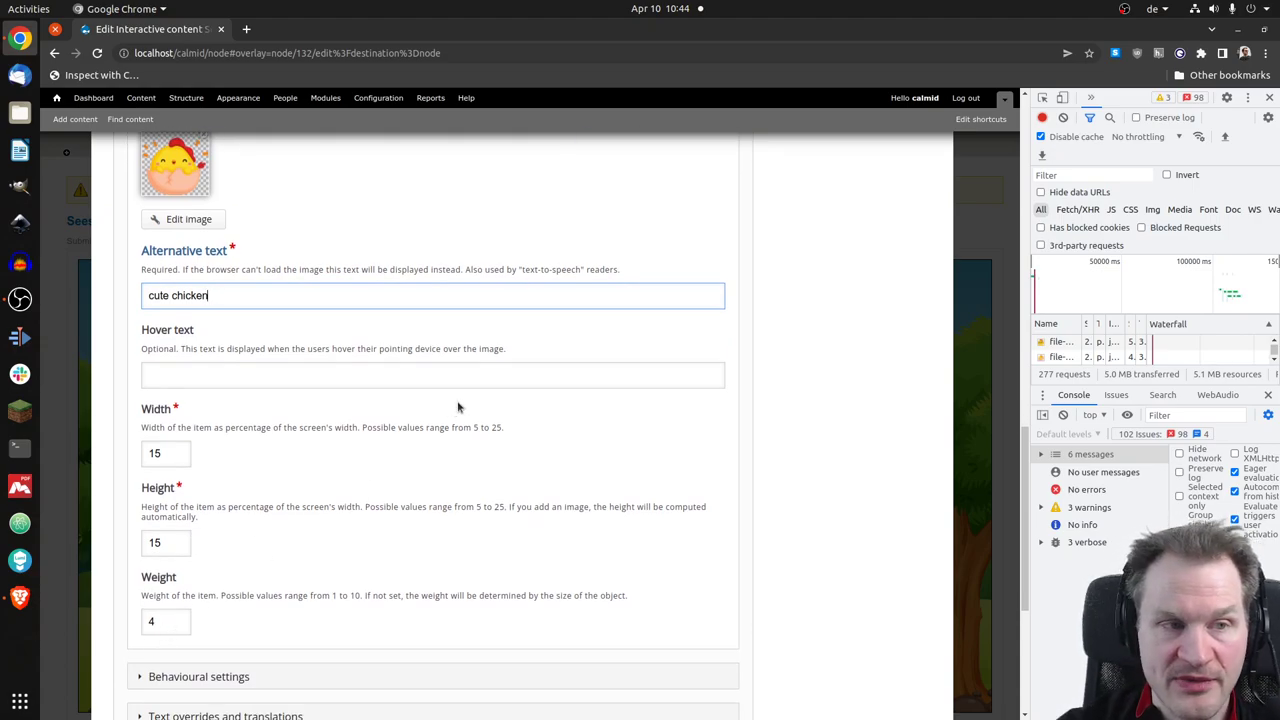
left_click(148, 622)
double_click(148, 622)
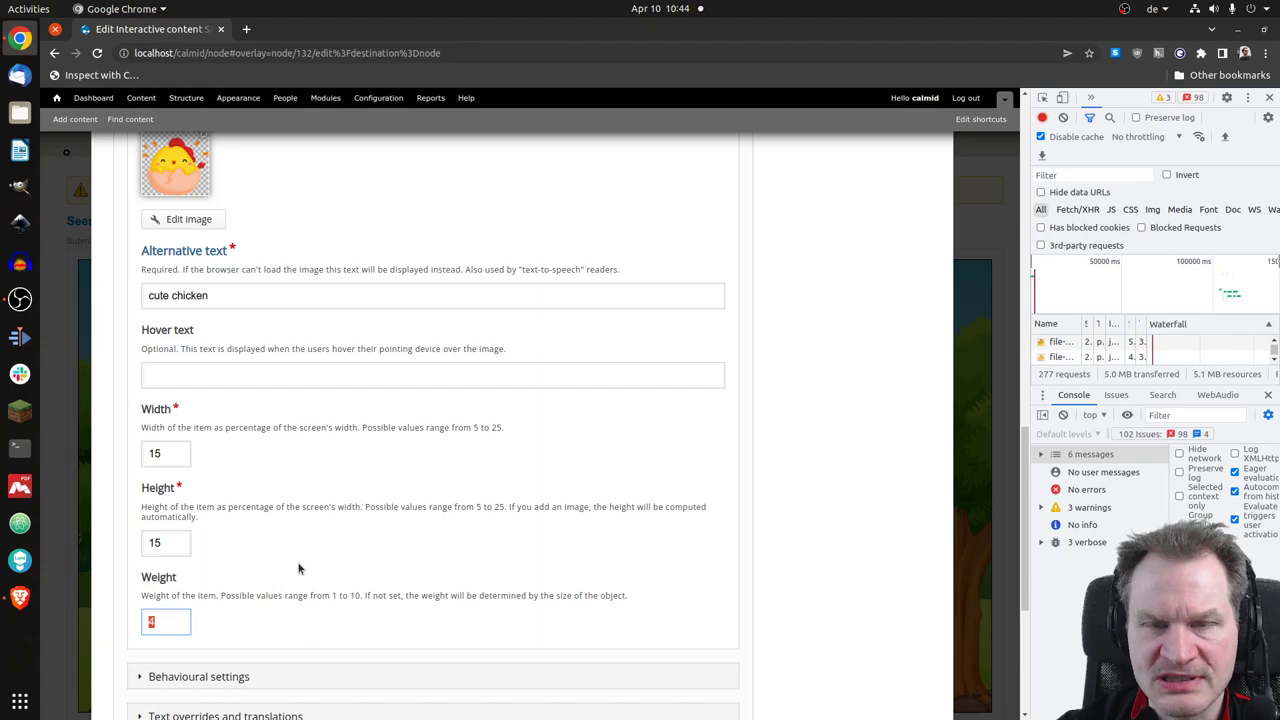
type("6")
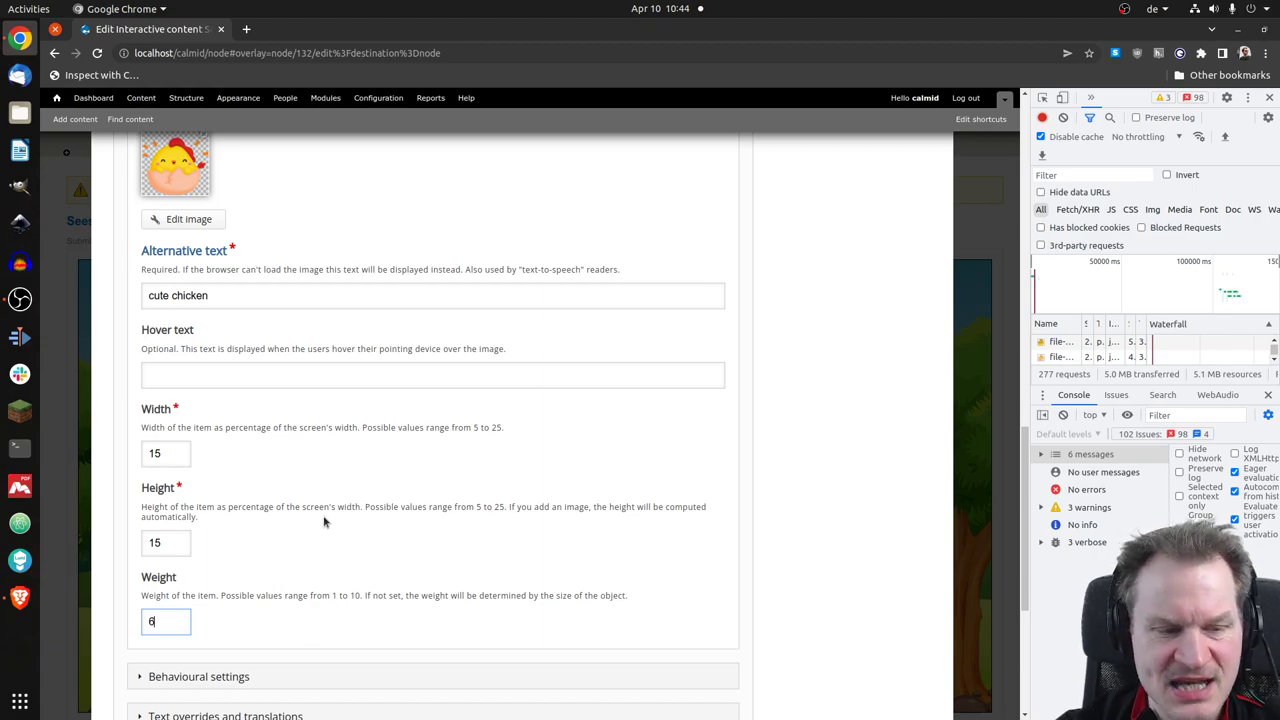
Expand the behavioural settings to review them and save the Seesaw content
scroll(310, 540, "down", 3)
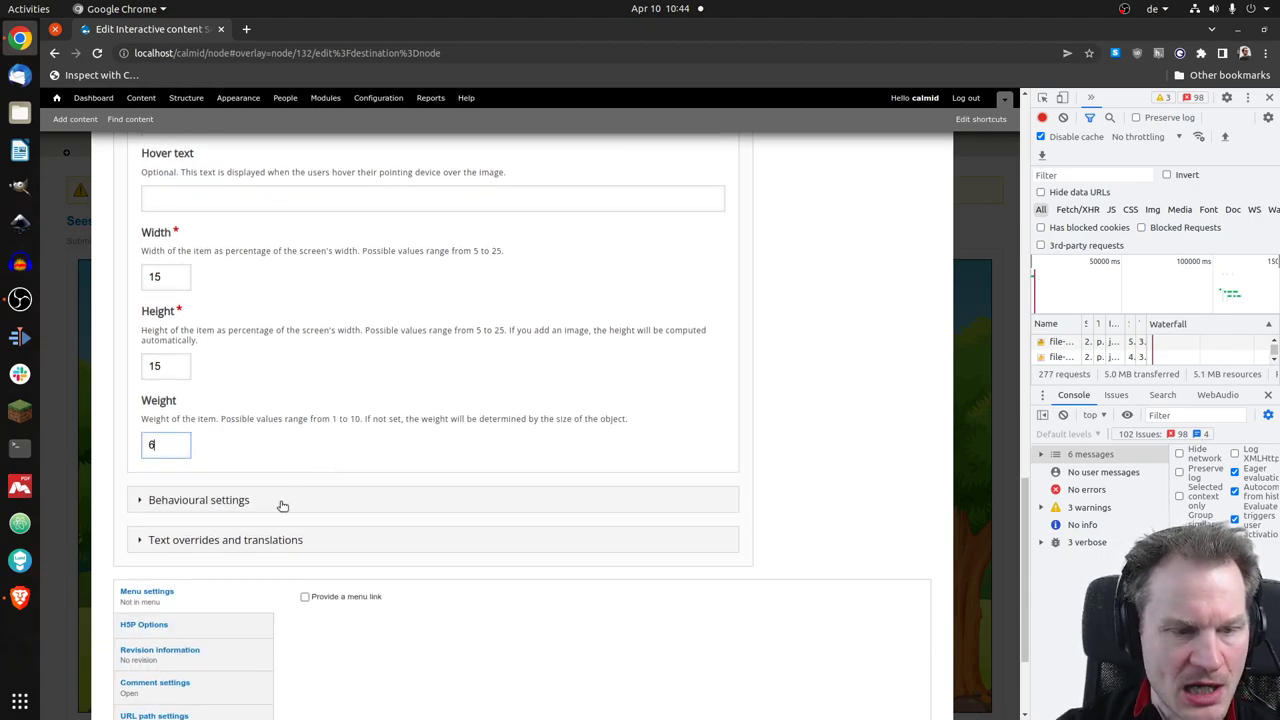
left_click(282, 500)
scroll(340, 372, "down", 3)
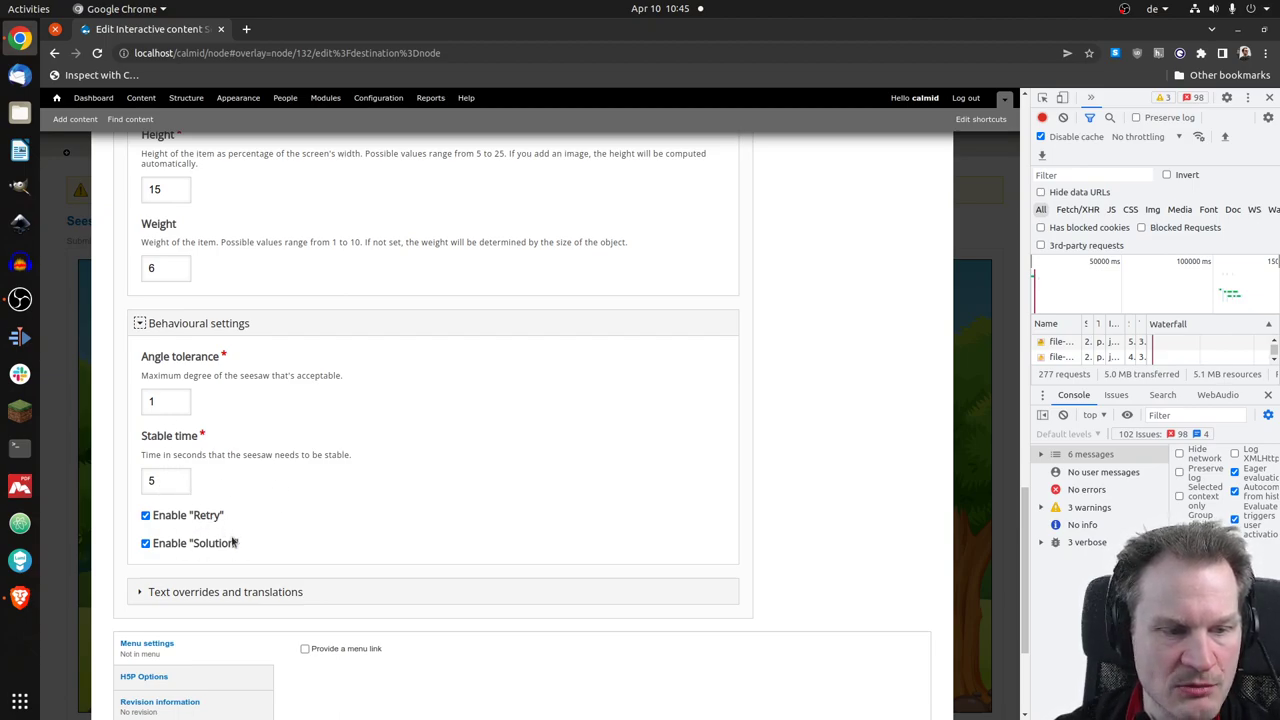
scroll(820, 509, "down", 2)
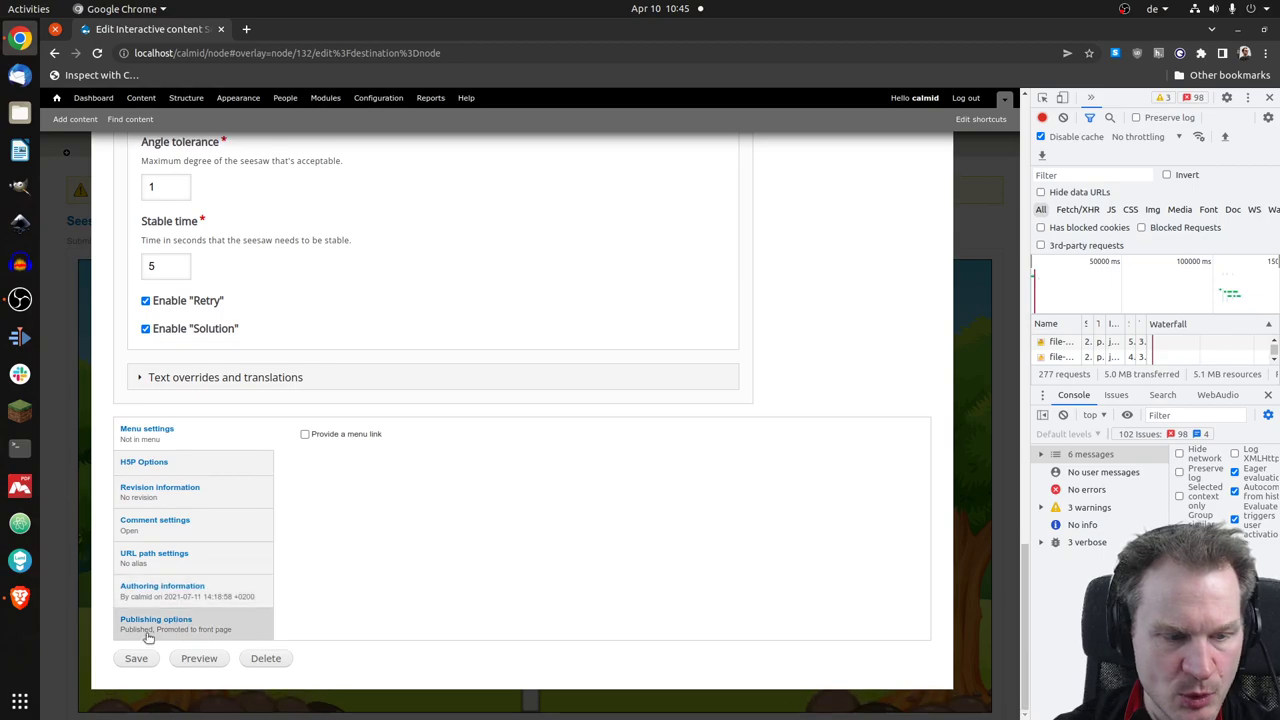
left_click(136, 659)
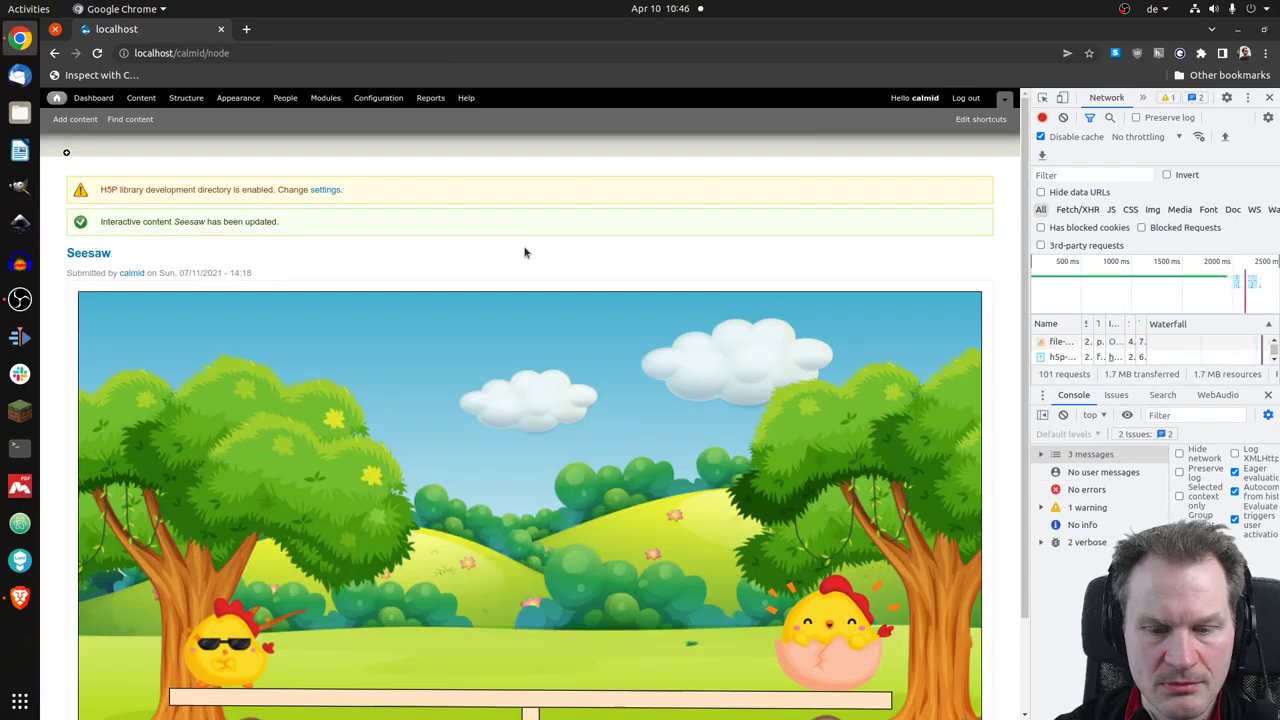
Move the eggshell chick inward along the updated seesaw's plank, adjusting its distance from the pivot to balance it
scroll(524, 262, "down", 1)
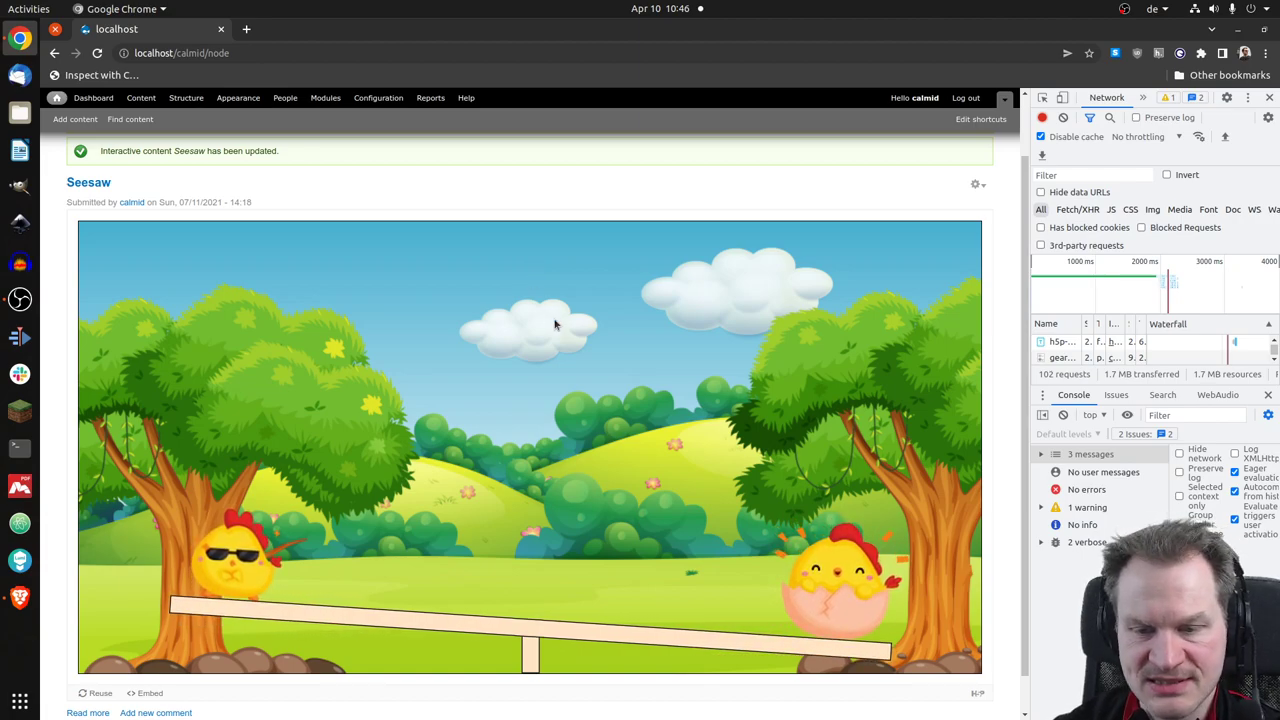
left_click_drag(818, 555, 645, 544)
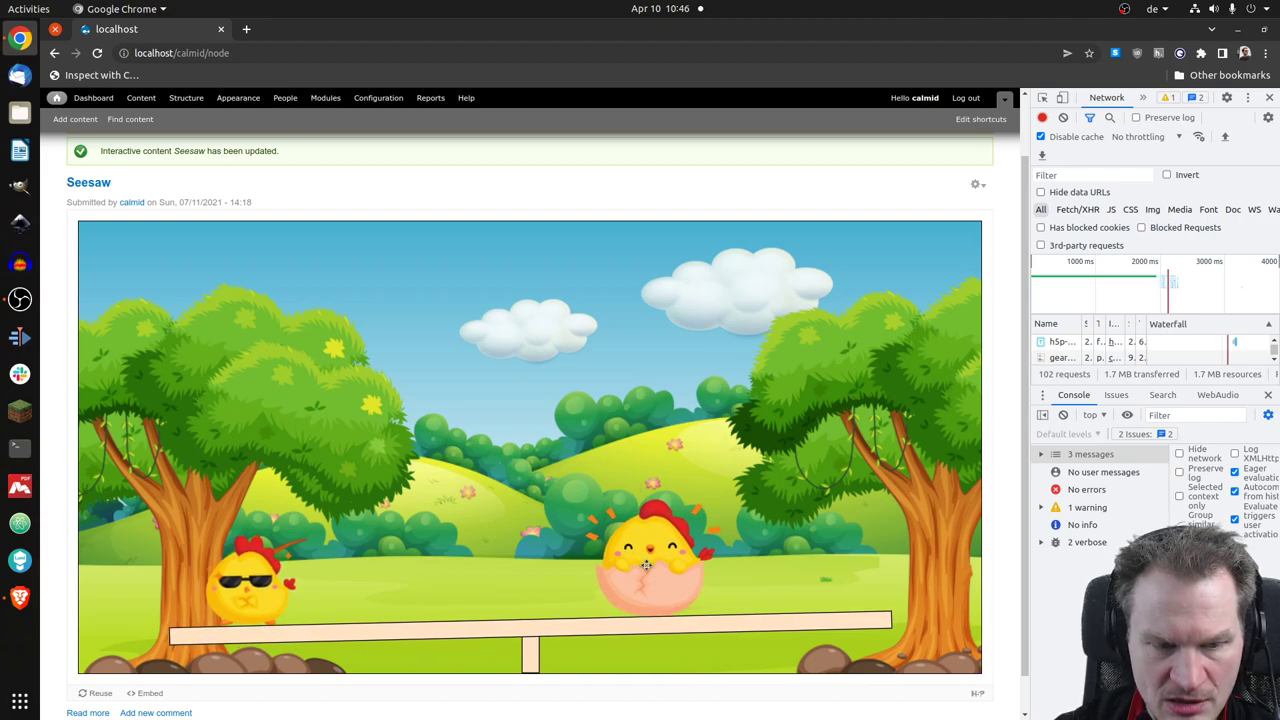
left_click_drag(646, 565, 668, 565)
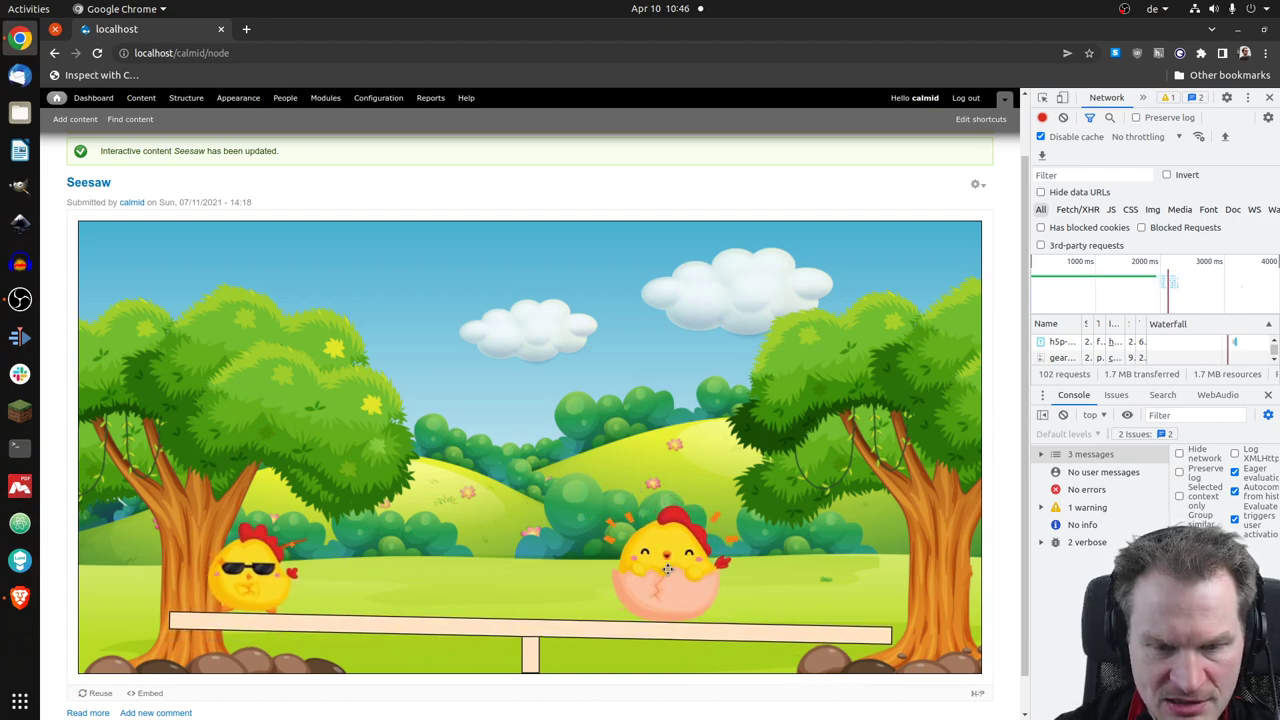